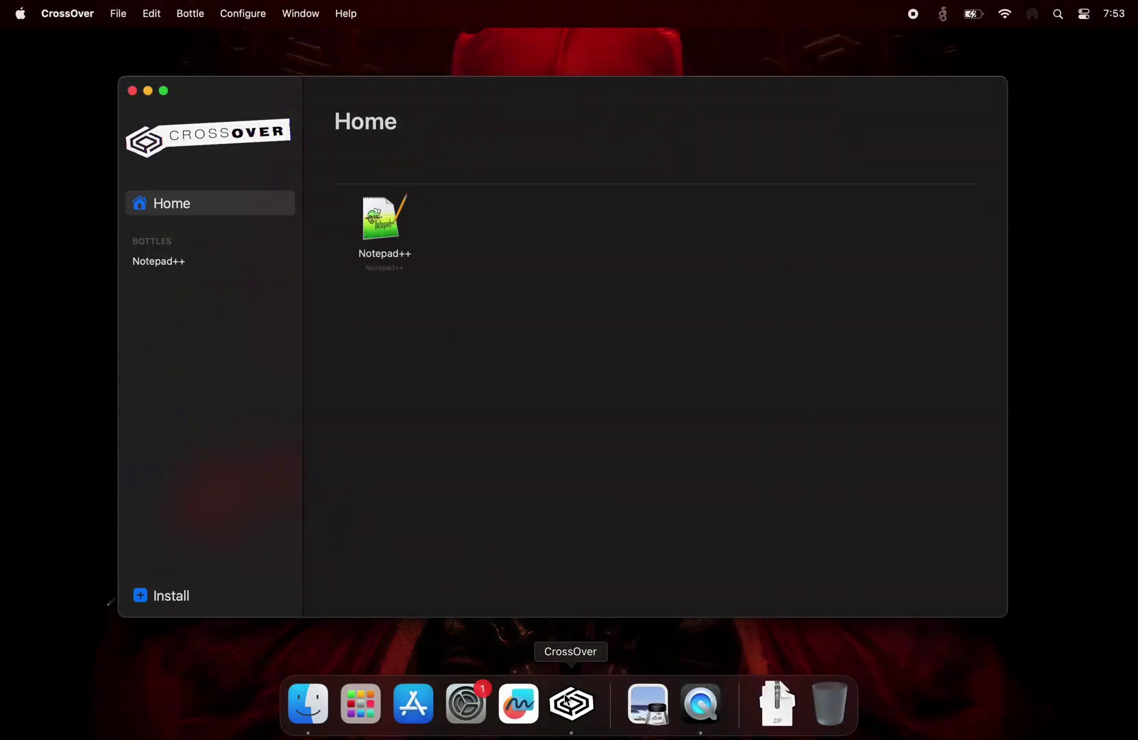
# Step: Show CrossOver's catalogue of installable Windows applications via the Install sidebar entry
pyautogui.click(216, 600)
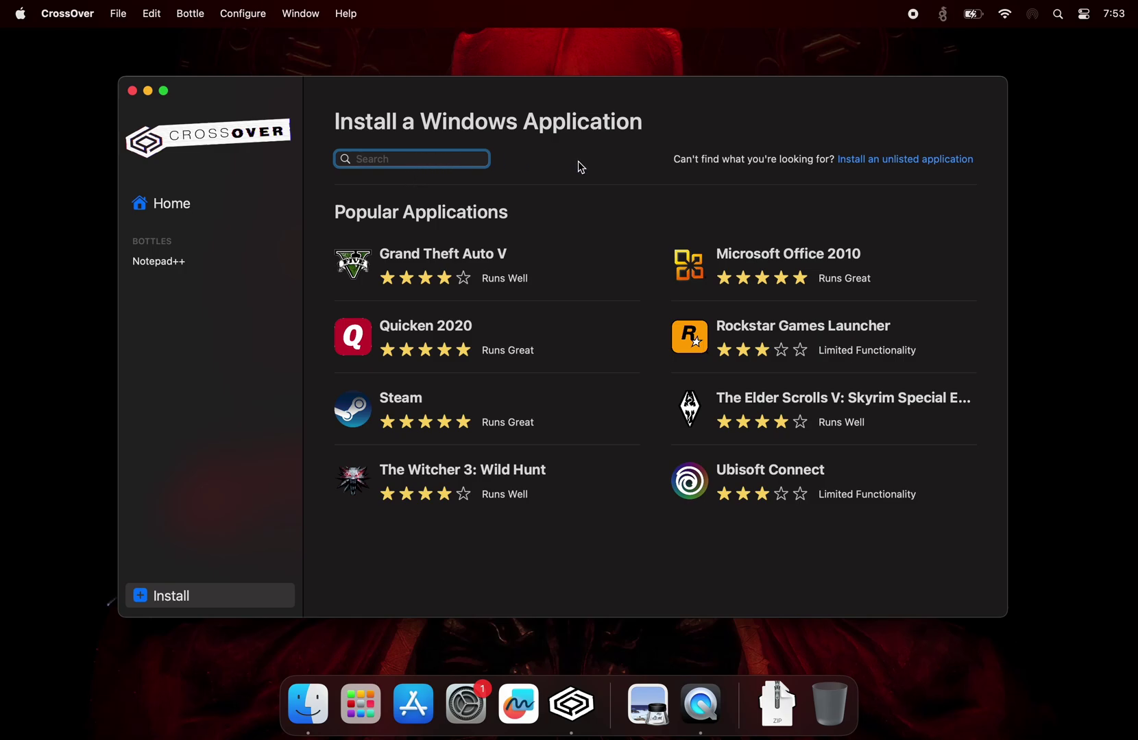
pyautogui.write('Diablo ')
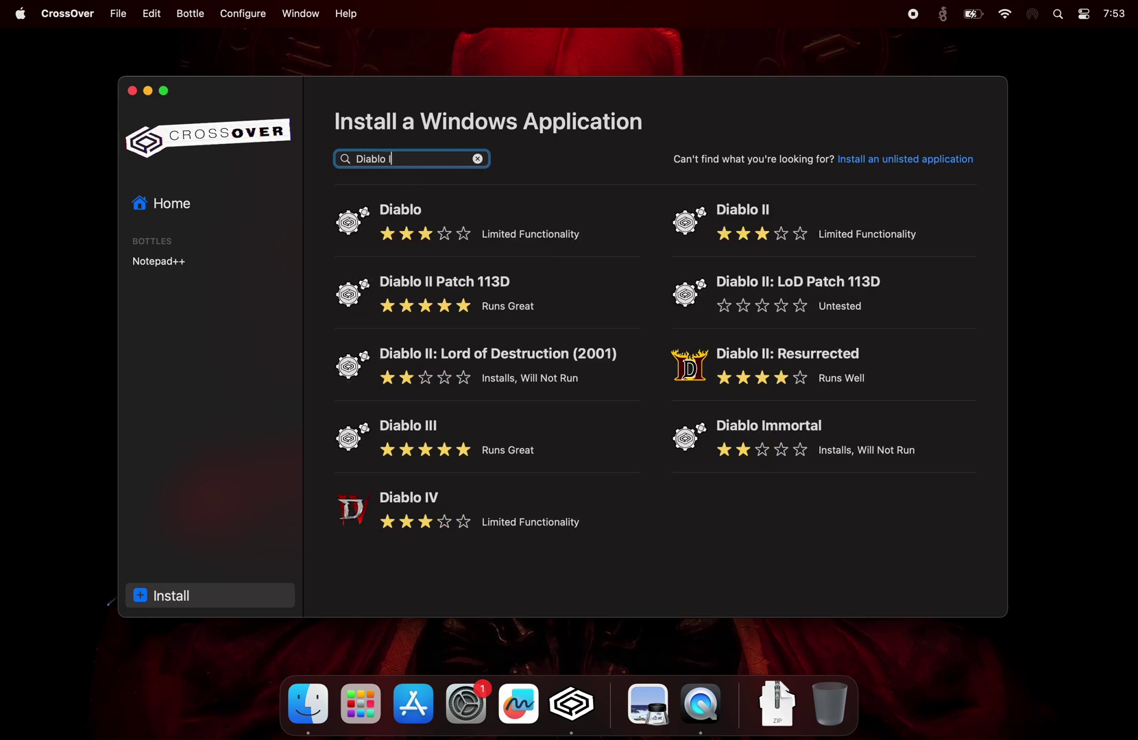
pyautogui.write('II: Res')
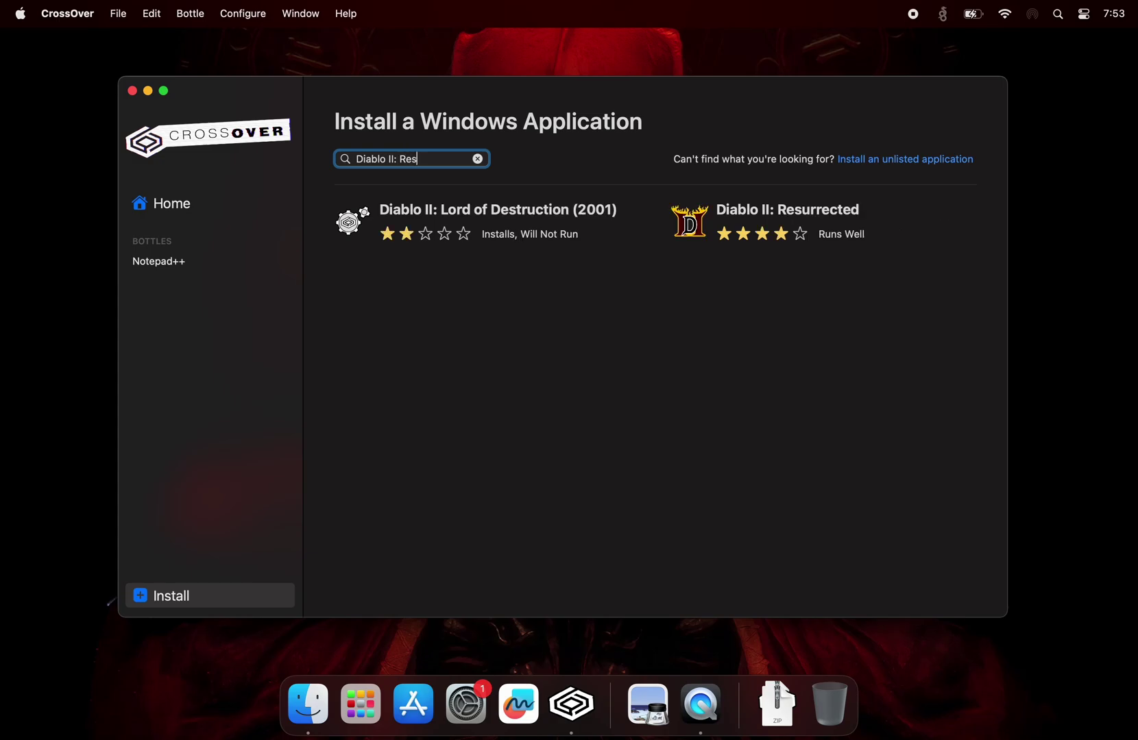
pyautogui.write('urrected')
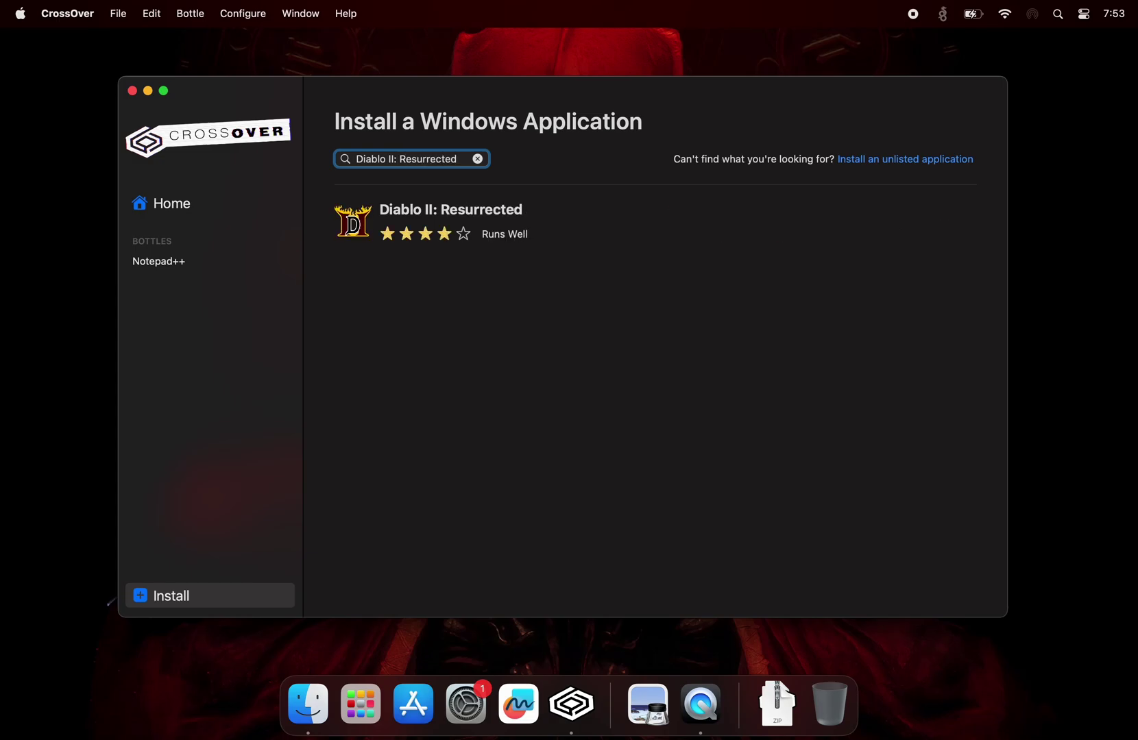
# Step: Start installing Diablo II: Resurrected into a new Windows 10 bottle from its details page
pyautogui.click(485, 214)
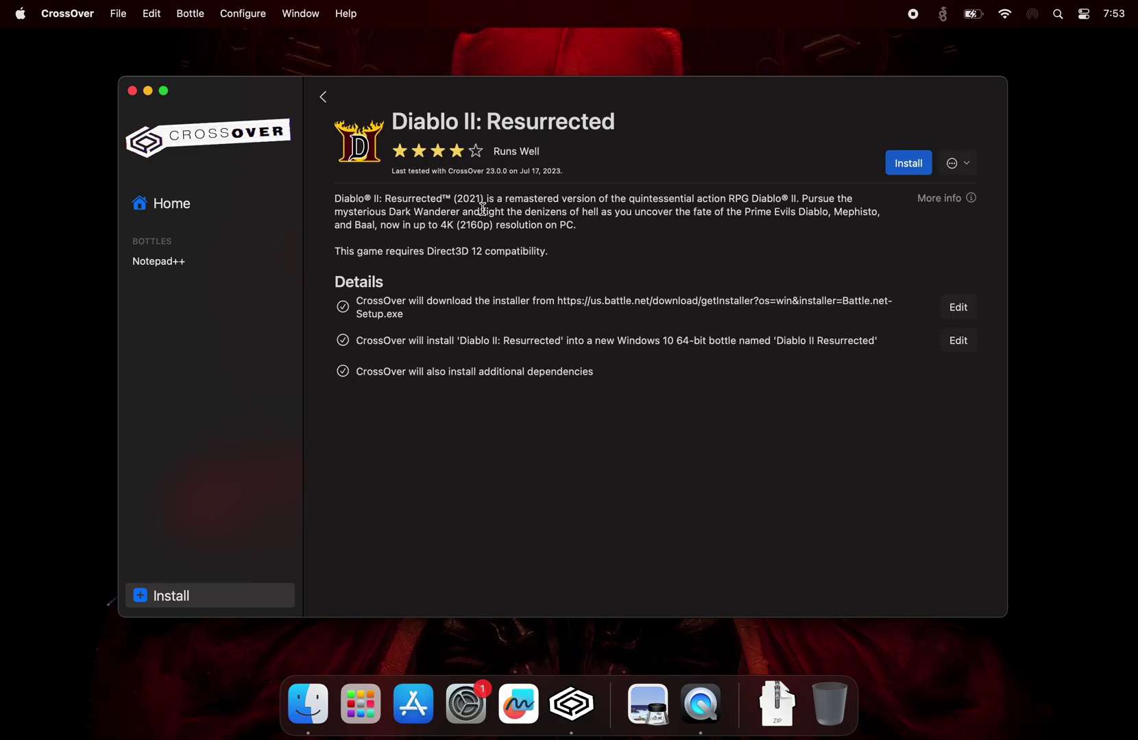
pyautogui.click(907, 163)
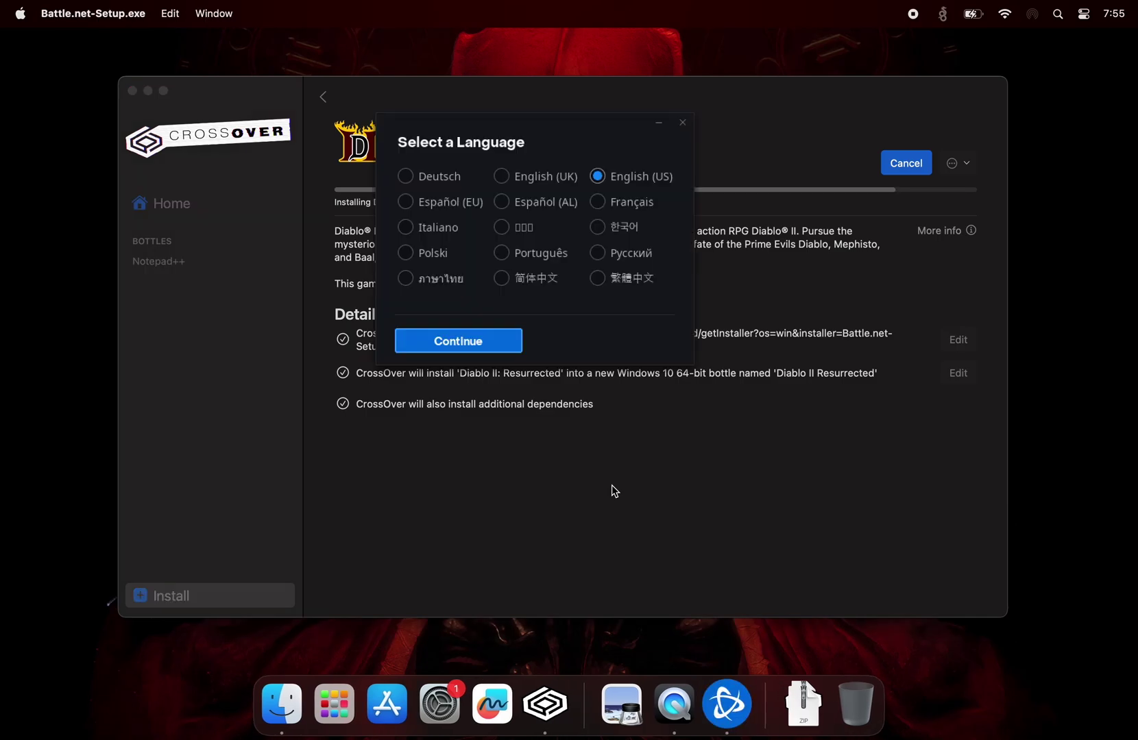
# Step: Install the Battle.net launcher with English (US) and the default install location
pyautogui.click(491, 346)
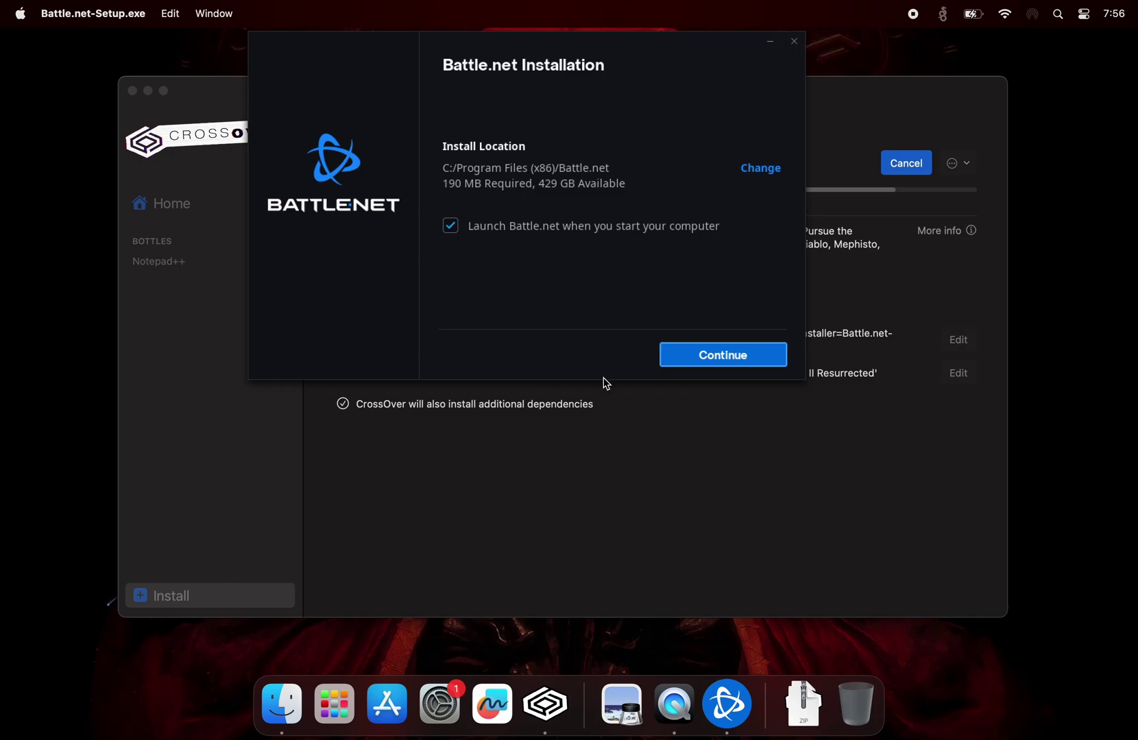
pyautogui.click(723, 357)
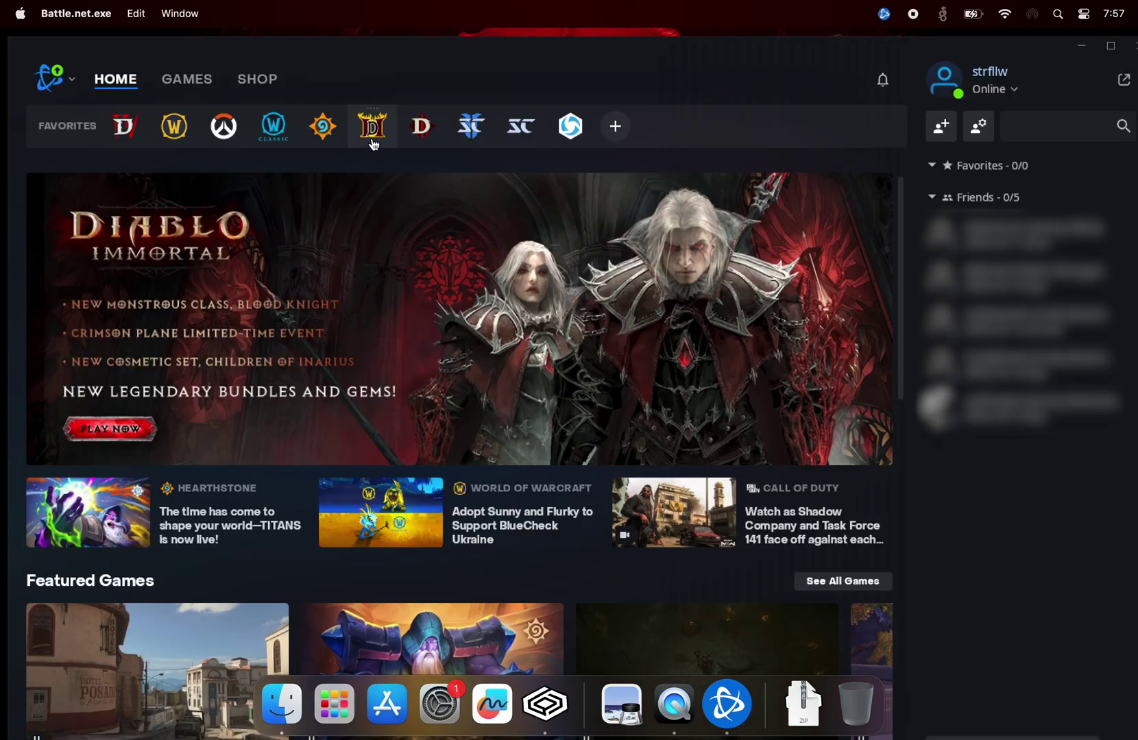
# Step: Go to the Diablo II: Resurrected game page in the Battle.net GAMES library
pyautogui.click(166, 84)
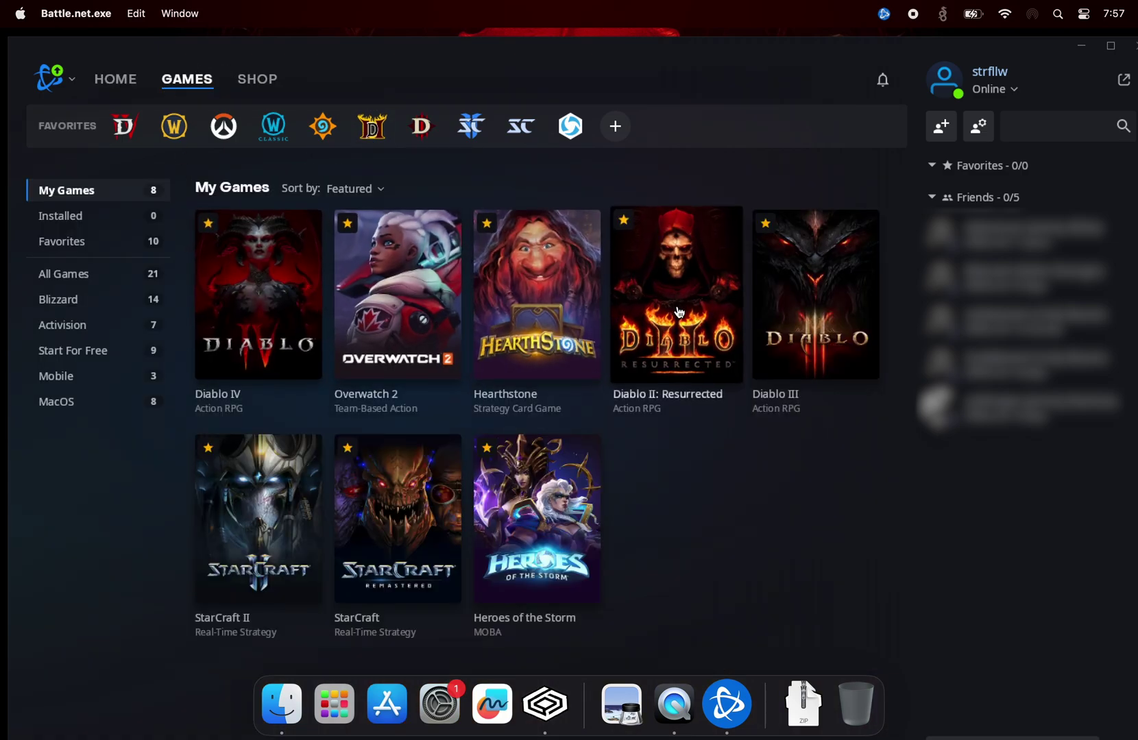
pyautogui.click(678, 313)
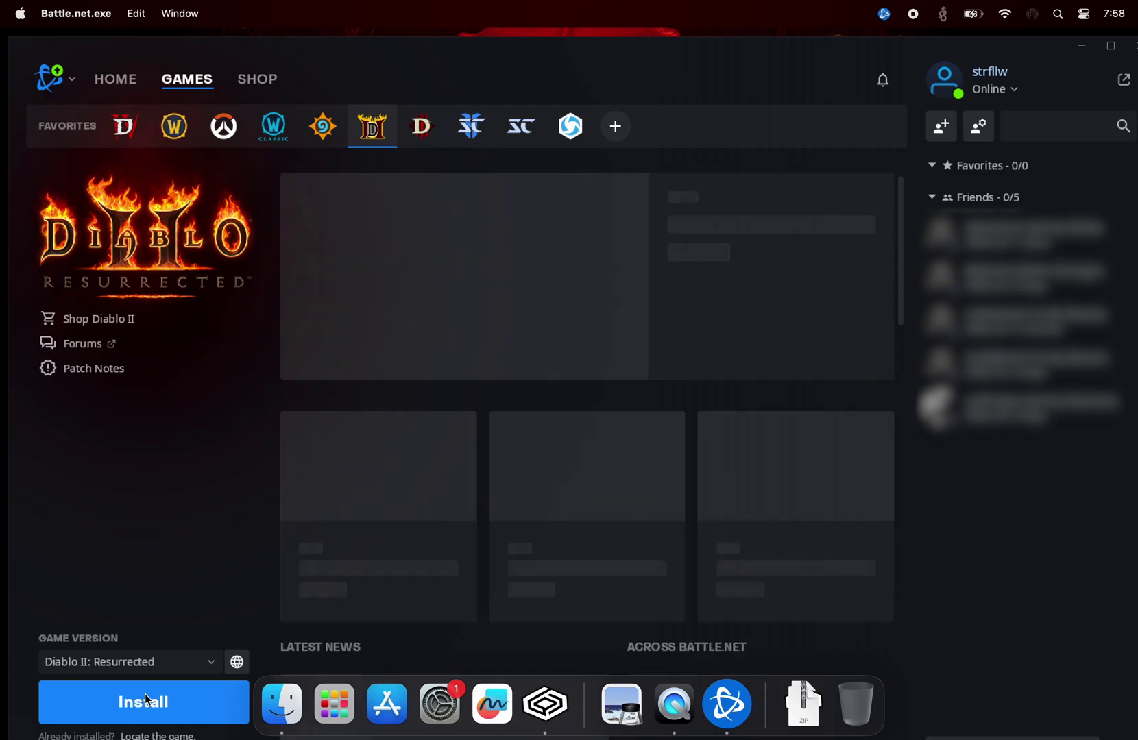
# Step: Begin the Diablo II: Resurrected install with default folder and English, progress at 0%
pyautogui.click(145, 701)
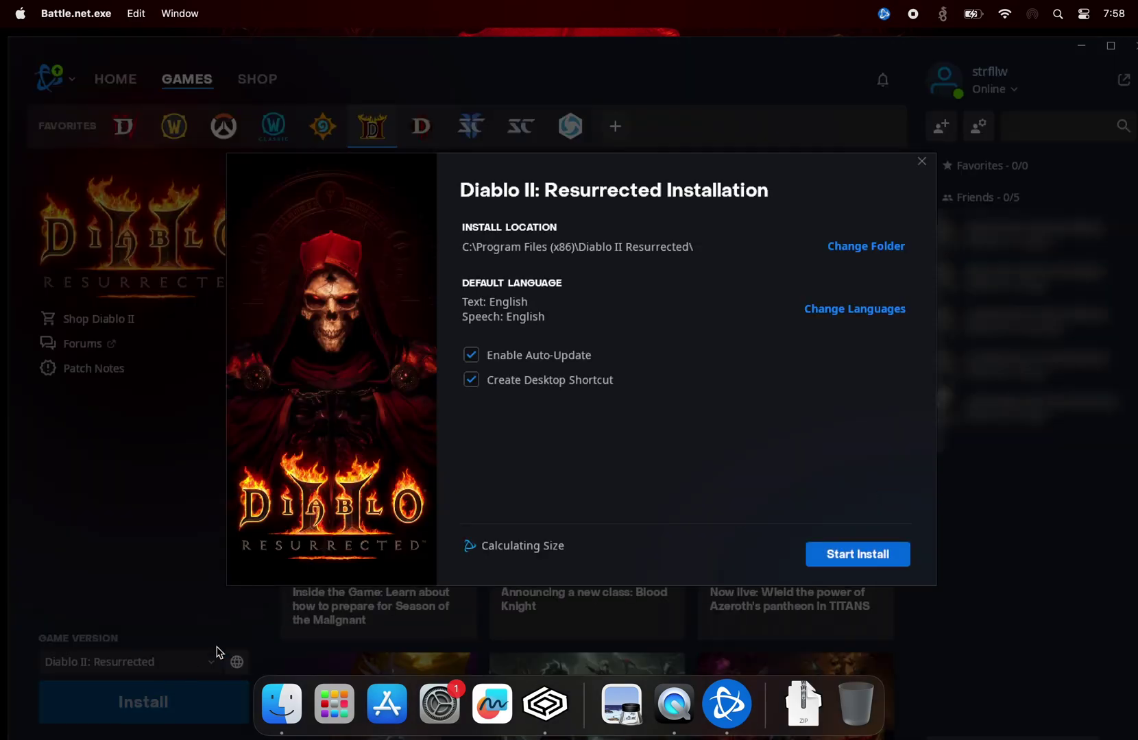
pyautogui.click(830, 552)
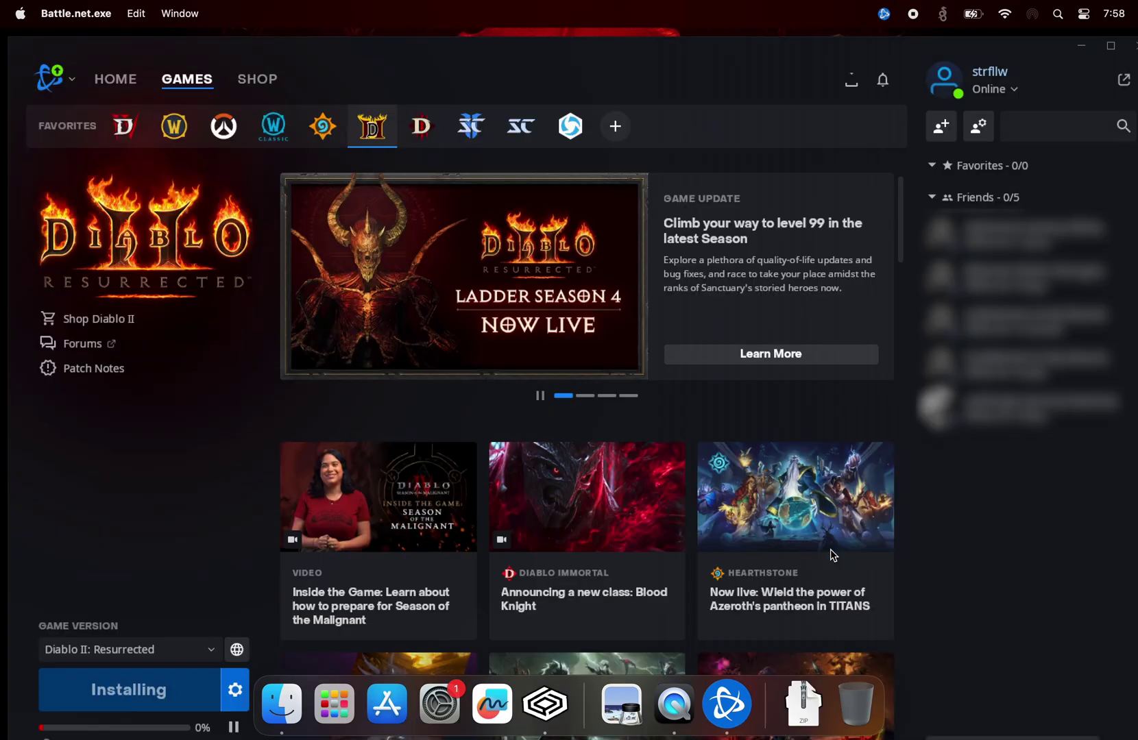